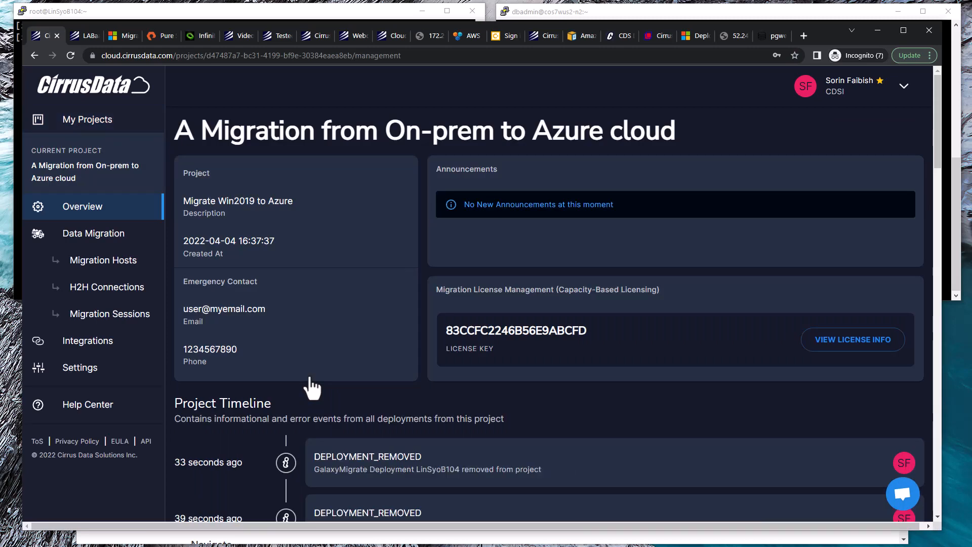
Step: Open the project's details for editing and submit the project update
click(867, 305)
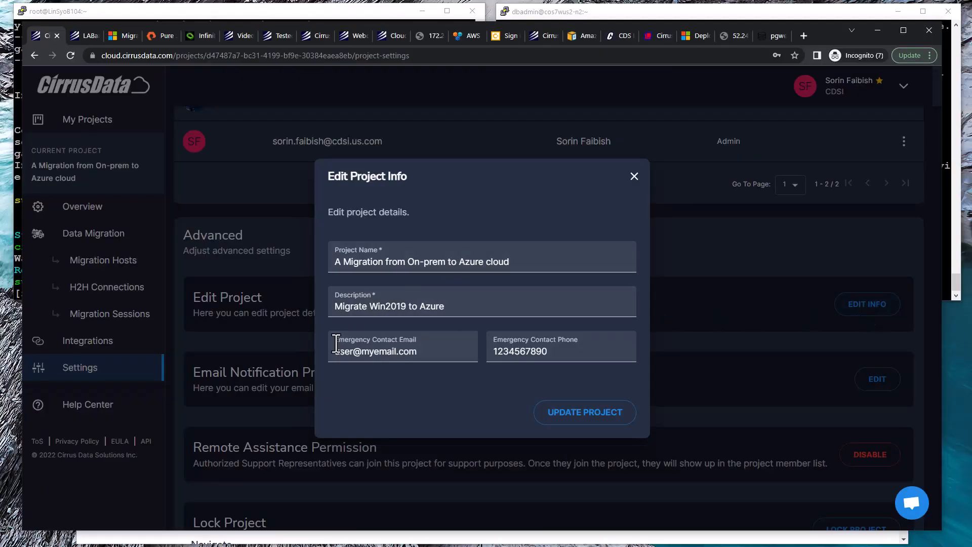
click(602, 419)
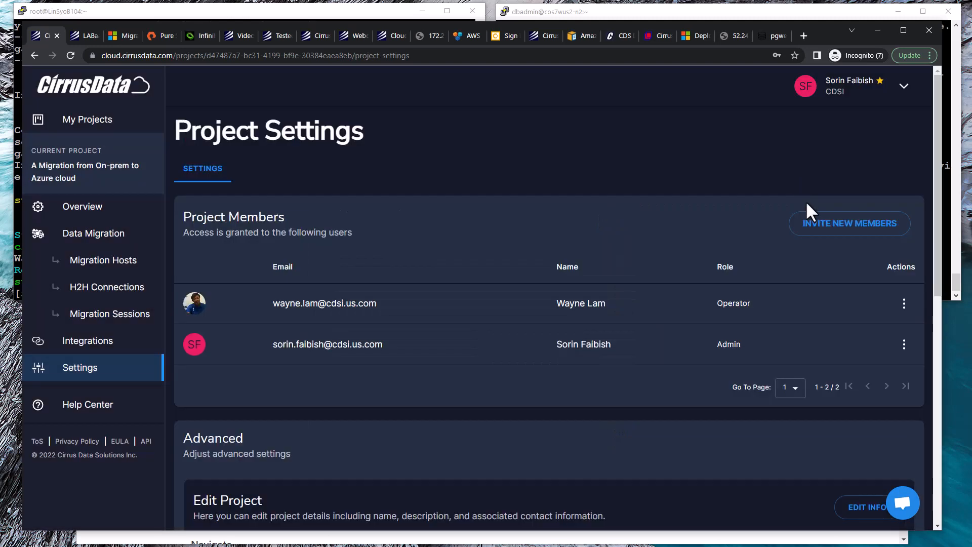
Step: Fill in a new project member invitation with the invitee's email address and the Admin role
click(821, 232)
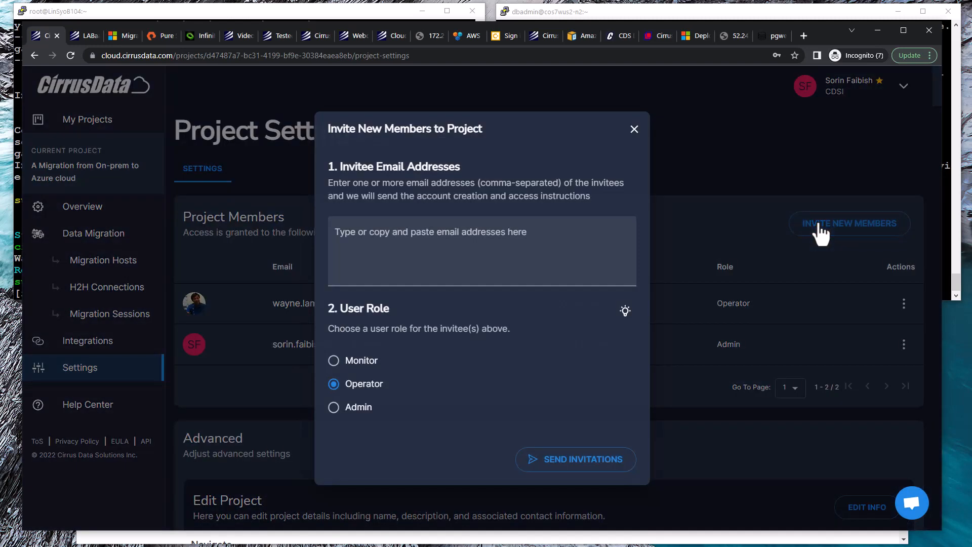
click(497, 241)
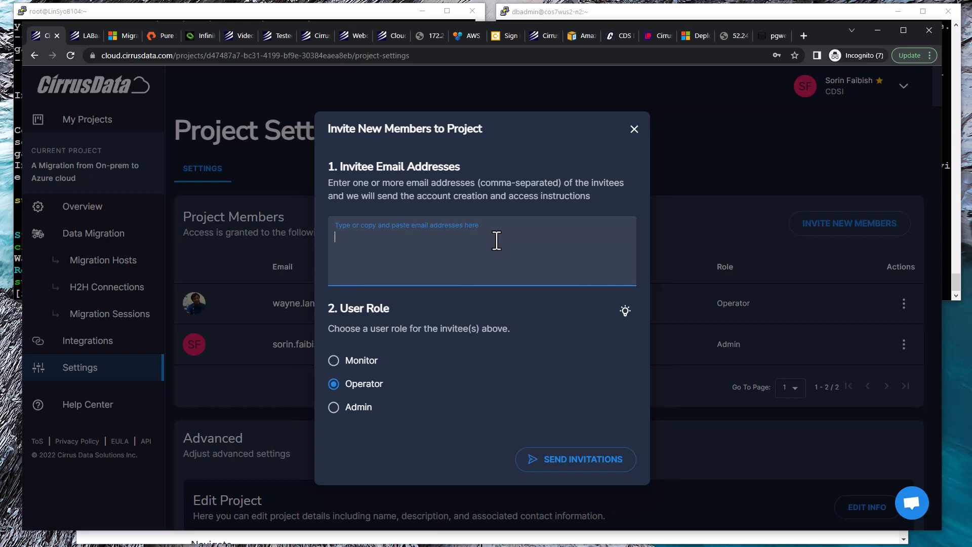
key(ctrl+v)
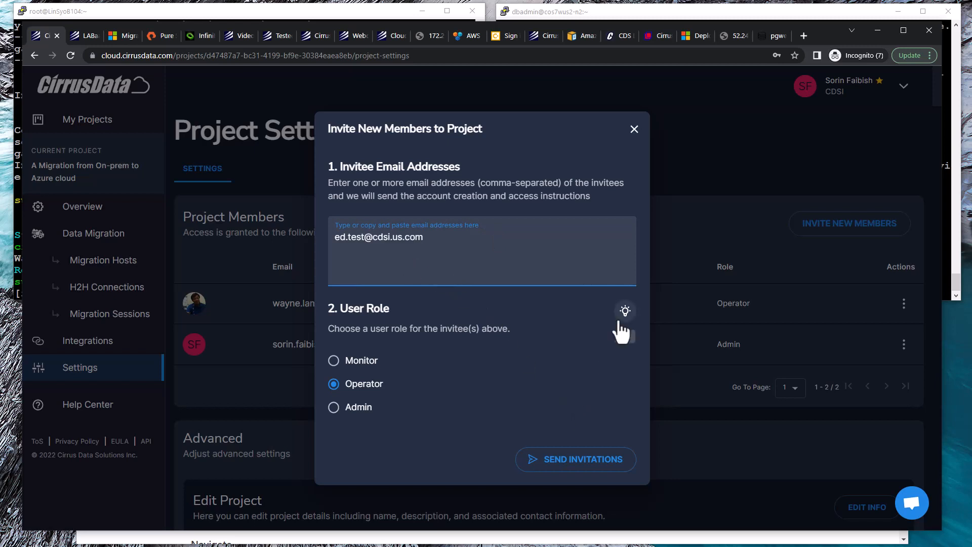
click(333, 410)
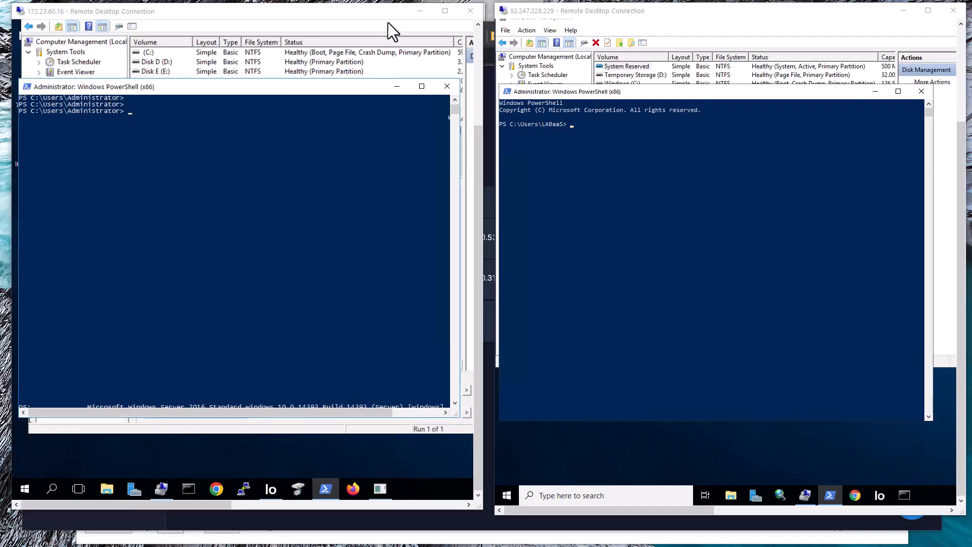
Step: Bring up Disk Management on both remote servers to examine the disks of the source and the destination
click(218, 28)
click(641, 183)
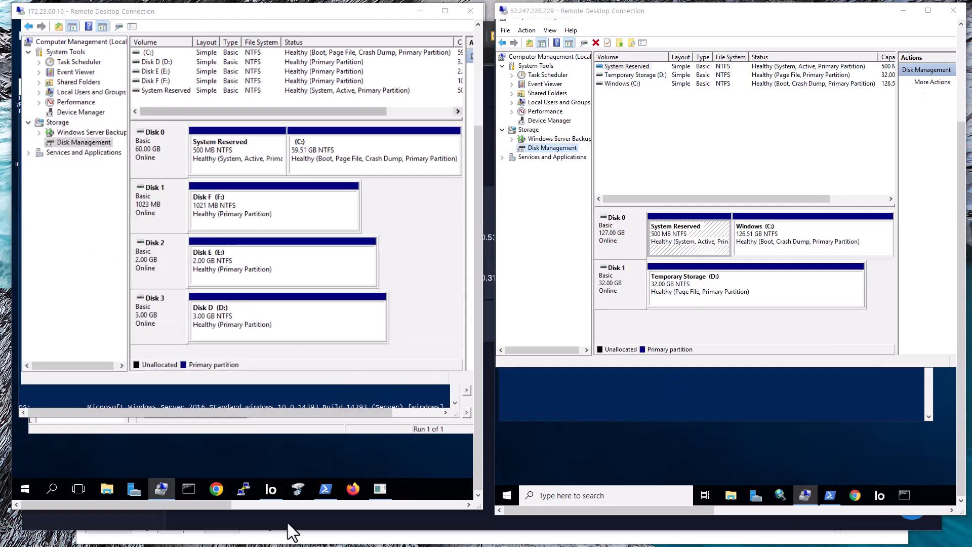
Step: Install the Galaxy Migrate software from PowerShell on both the source server and the Azure destination server
click(294, 418)
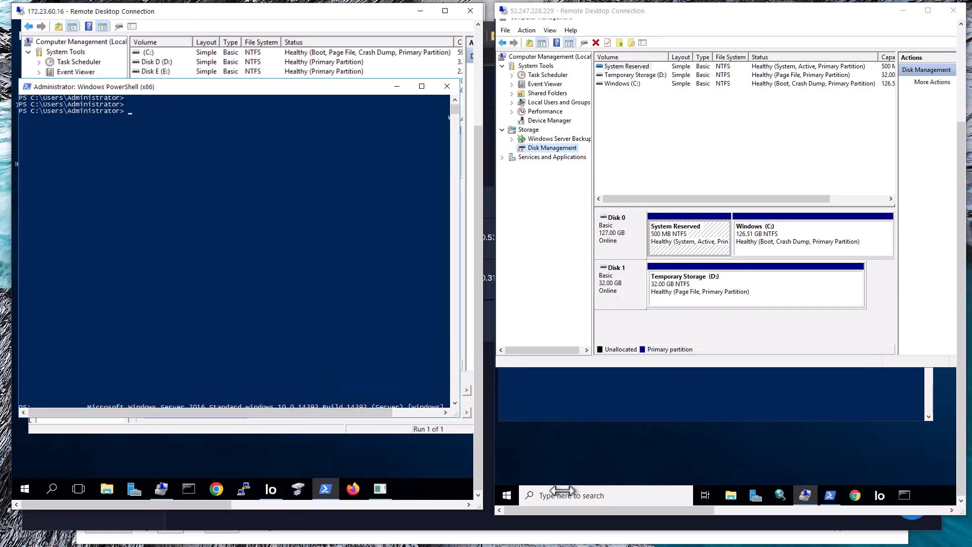
click(730, 400)
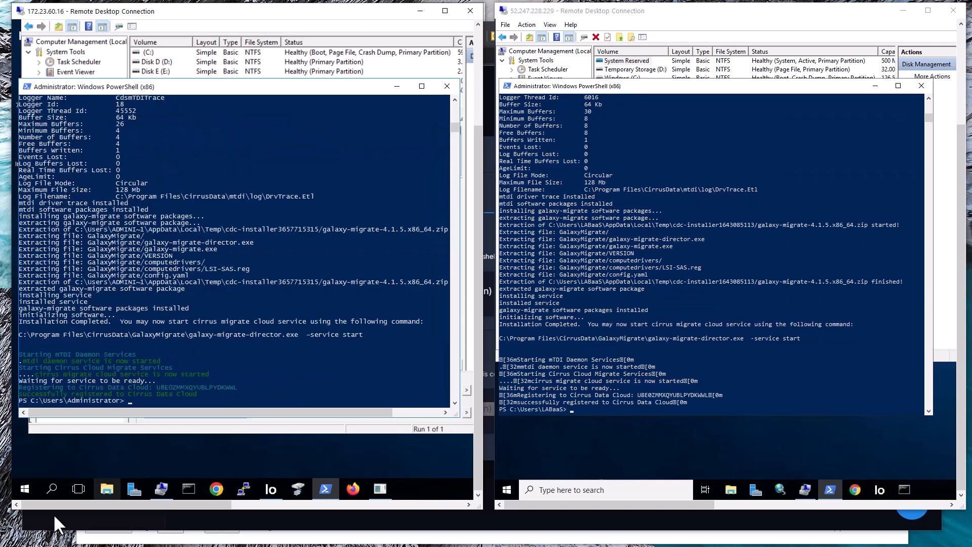
Step: In the browser, create a host-to-host connection from the Win2016-16 host to AZ-WIN2019-001 using connection address 52.247.228.229
click(54, 514)
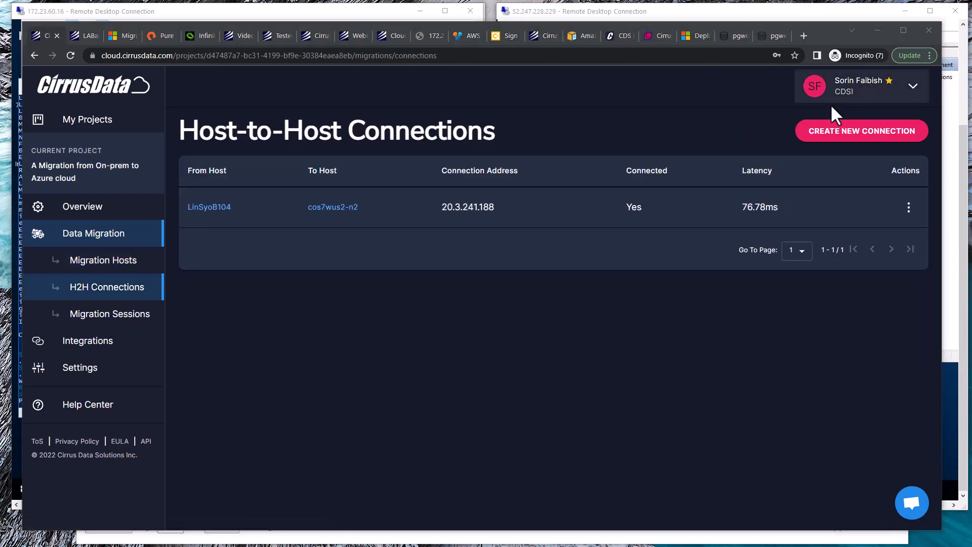
click(856, 132)
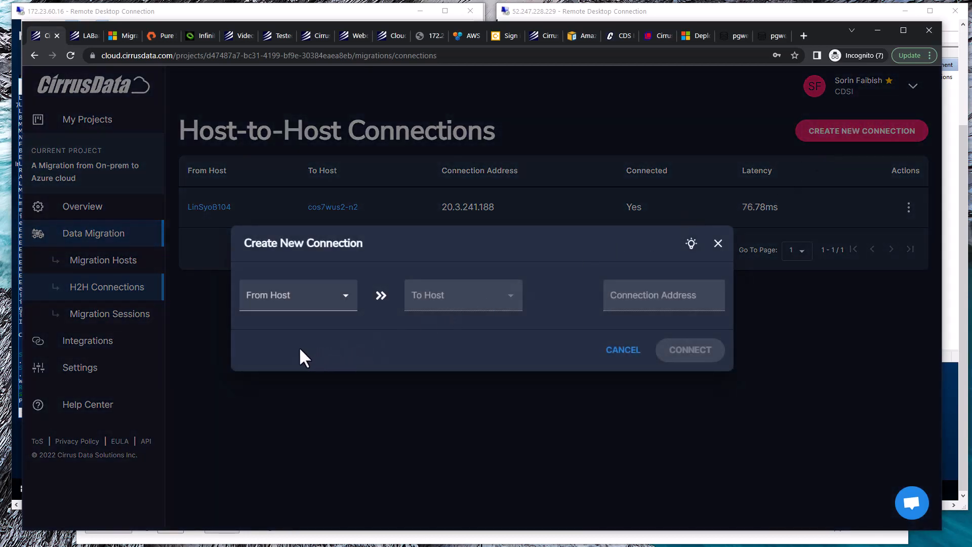
click(291, 307)
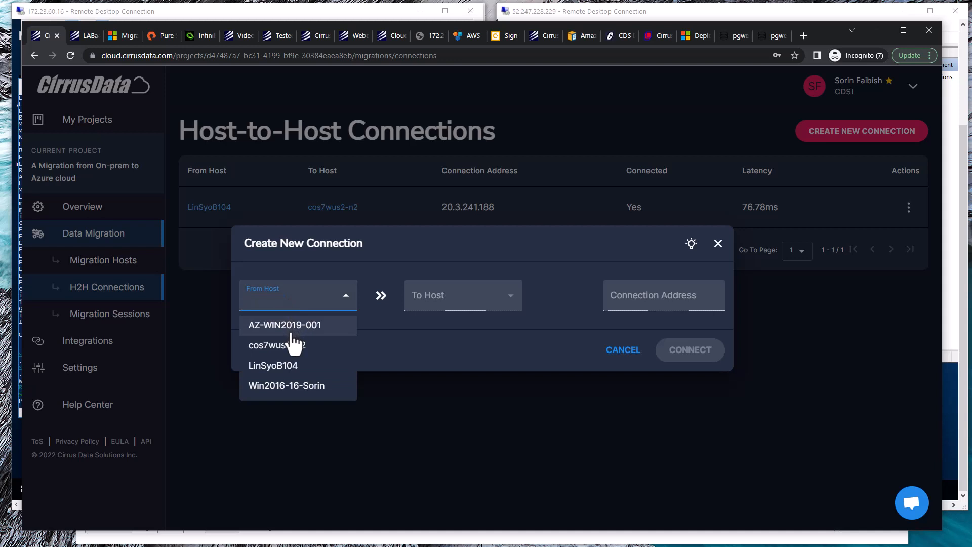
click(293, 388)
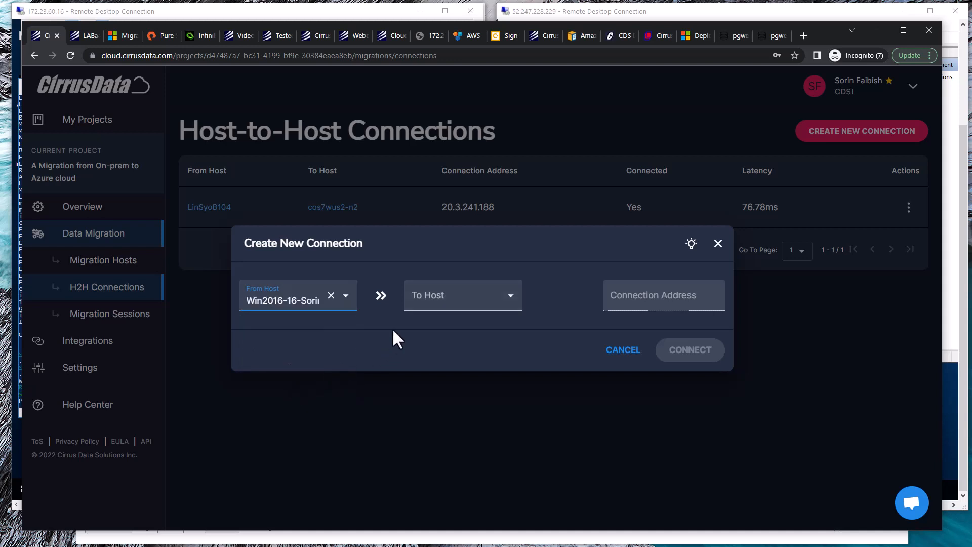
click(427, 296)
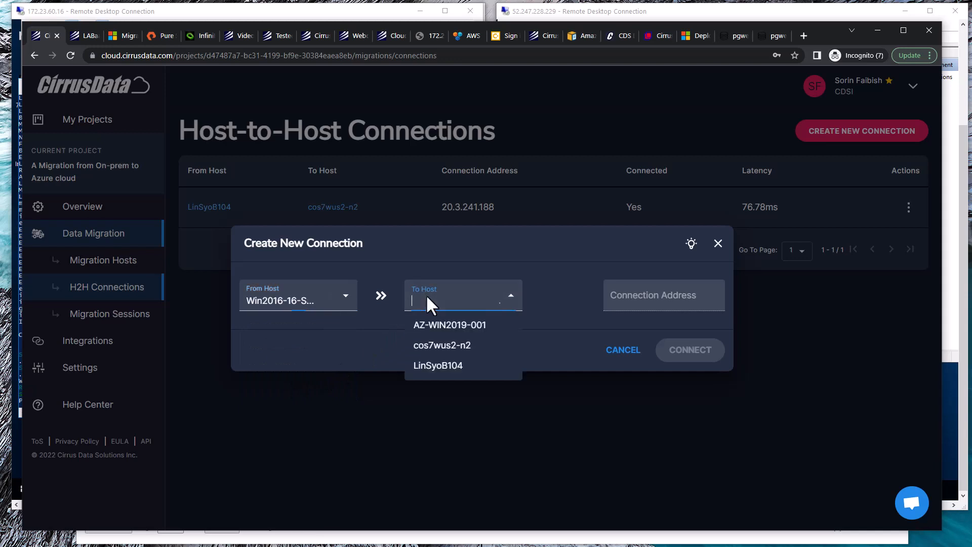
click(433, 327)
click(626, 290)
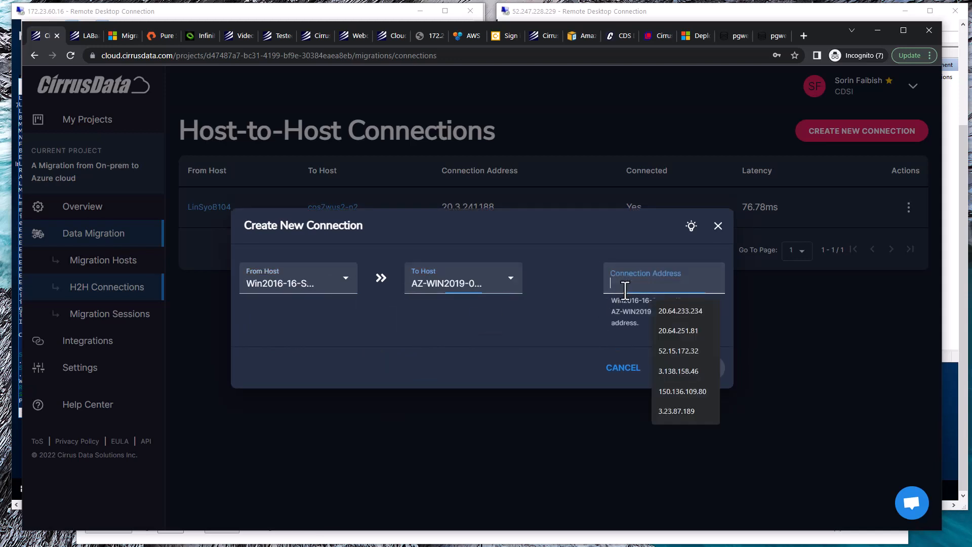
text(52.247.228.229)
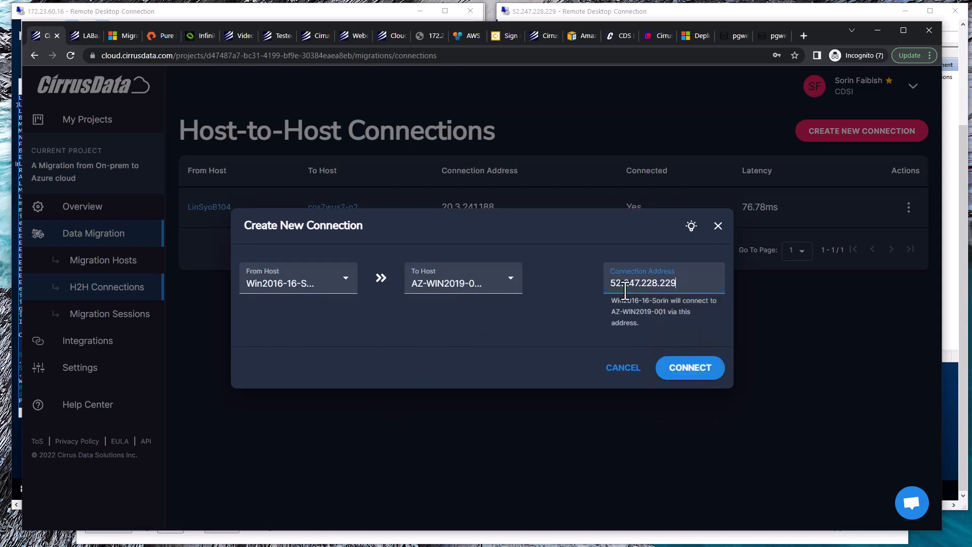
click(693, 370)
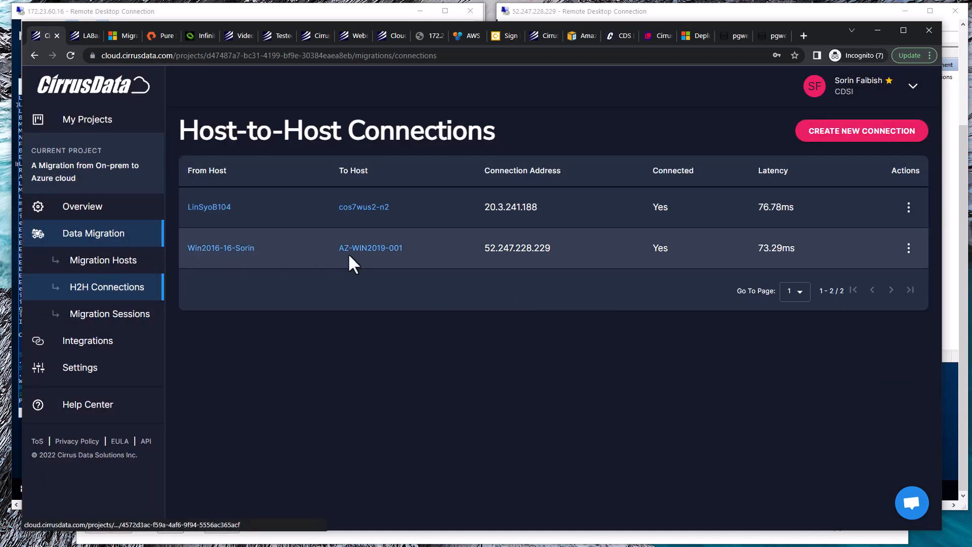
Step: Start a new migration session with the Win2016-16 Windows Server 2016 machine as its source host
click(108, 315)
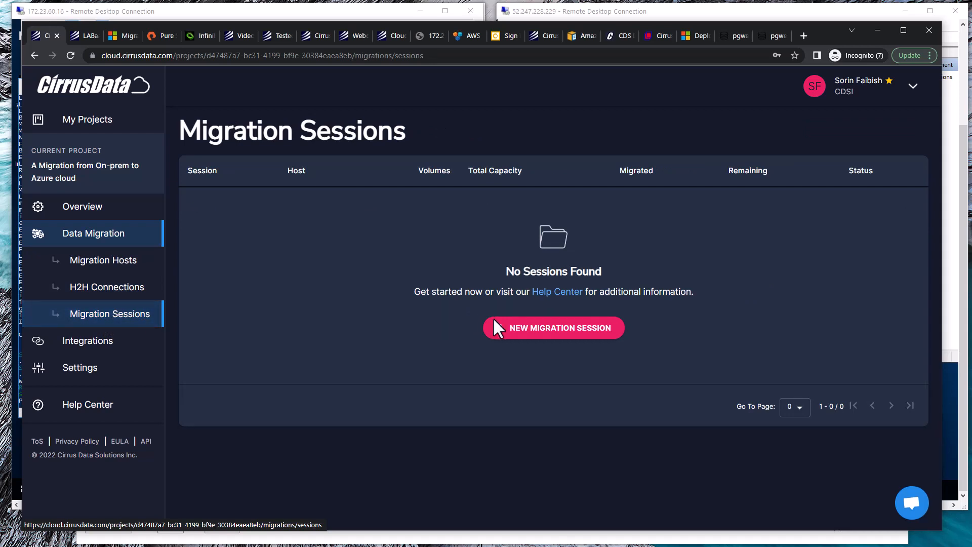
click(548, 334)
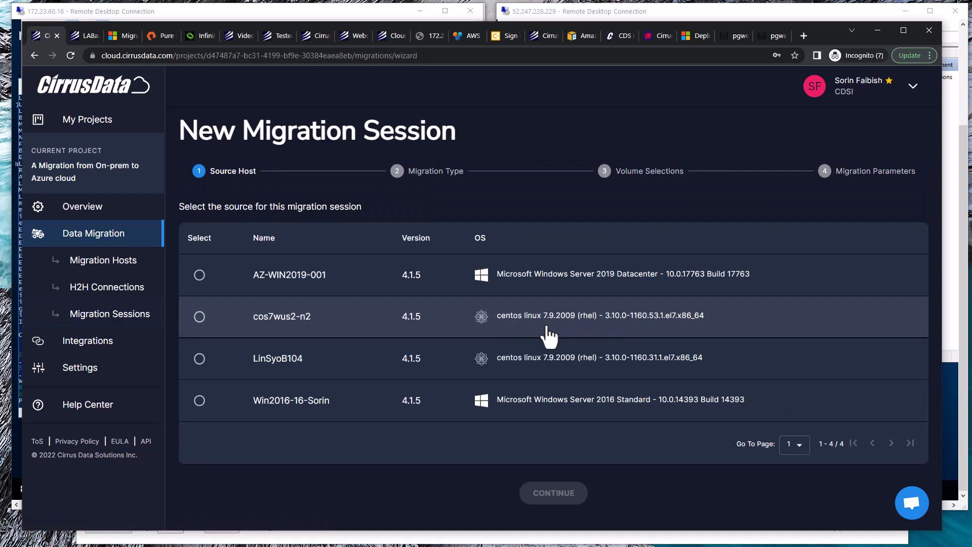
click(199, 403)
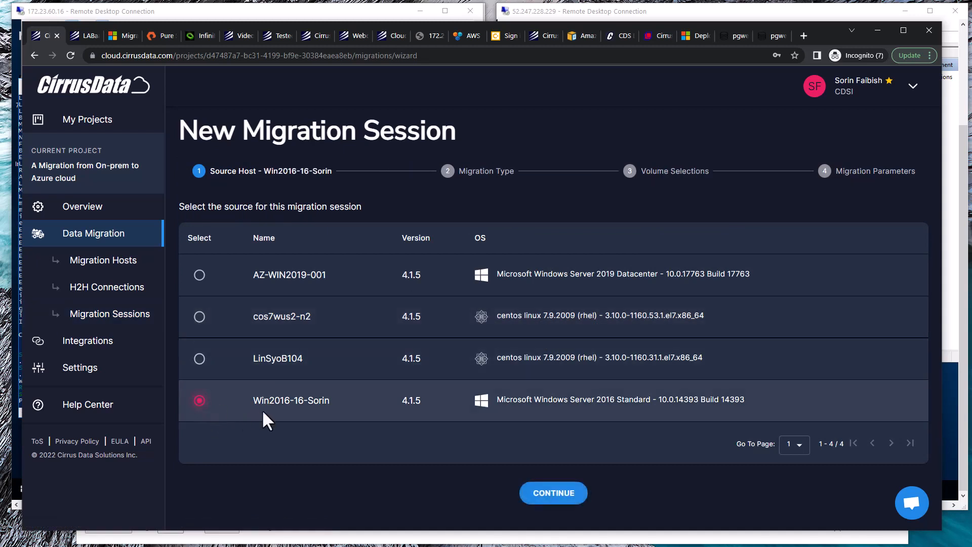
click(554, 493)
Step: Set the session to Remote Migration with AZ-WIN2019-001 as destination, migrating data volumes only
click(549, 371)
scroll(550, 364, down, 4)
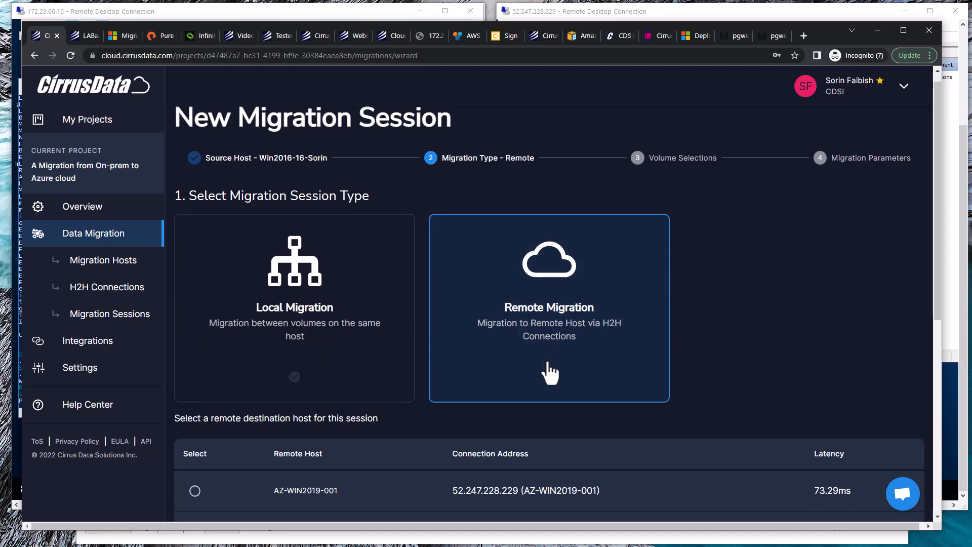
click(195, 281)
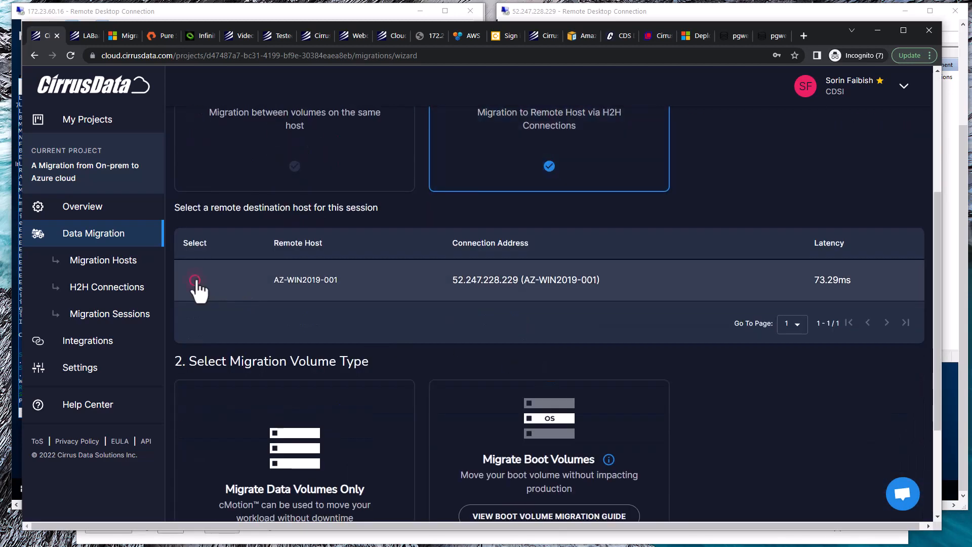
scroll(352, 359, down, 3)
click(358, 432)
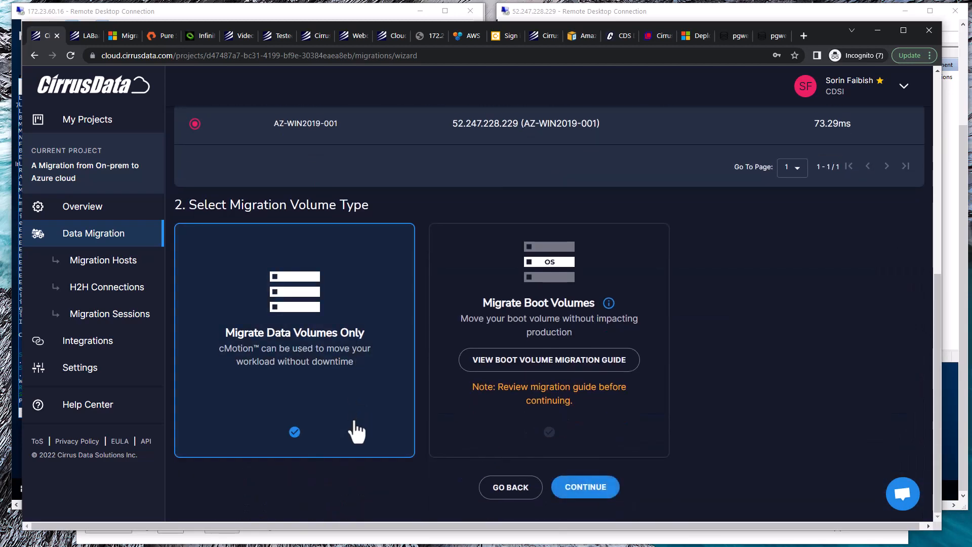
click(588, 493)
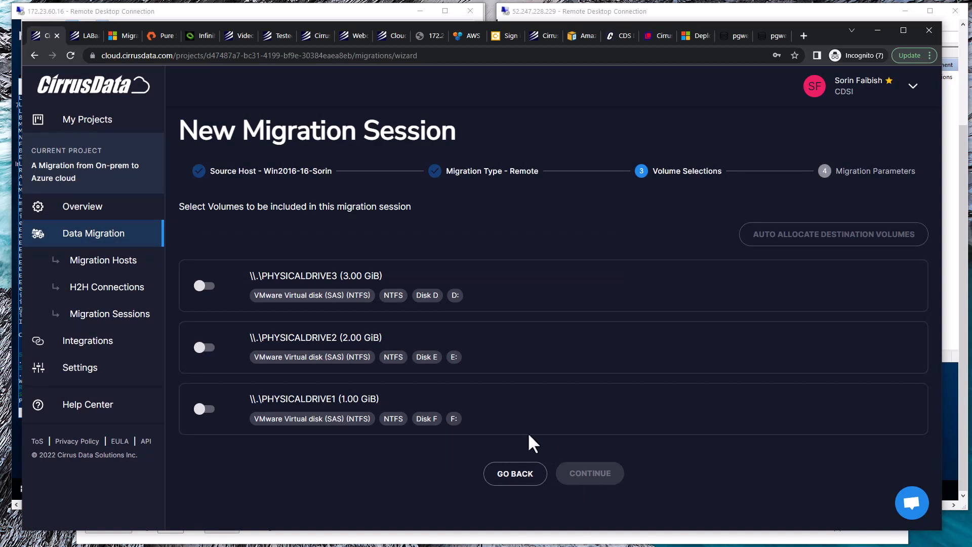
Step: Include PHYSICALDRIVE2 (Disk E) in the session and set up automatic destination allocation through the Azure Windows 2019 integration
click(206, 348)
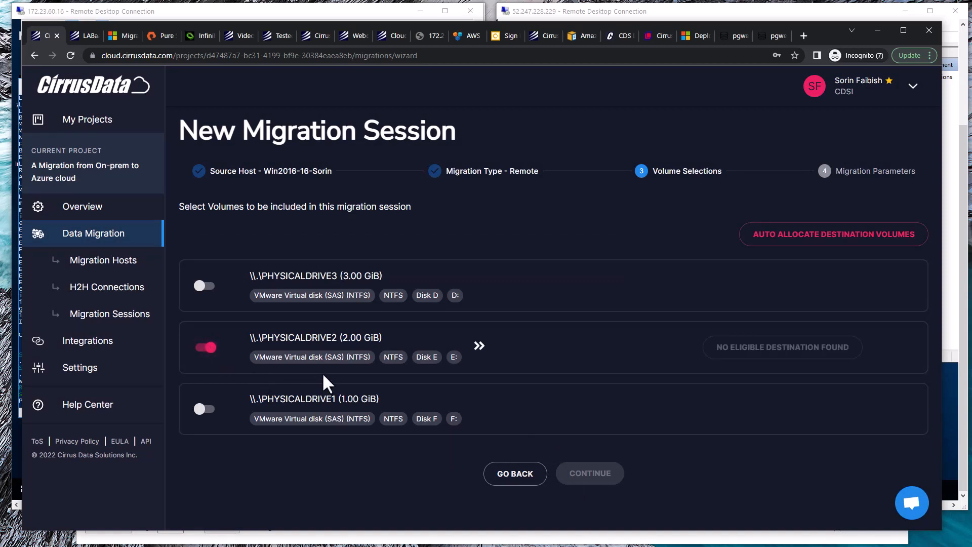
click(835, 242)
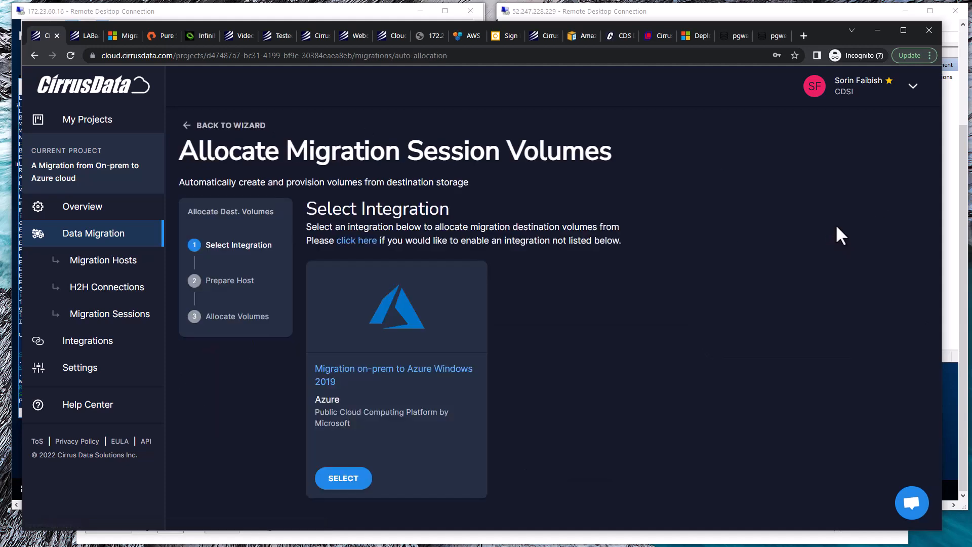
click(348, 478)
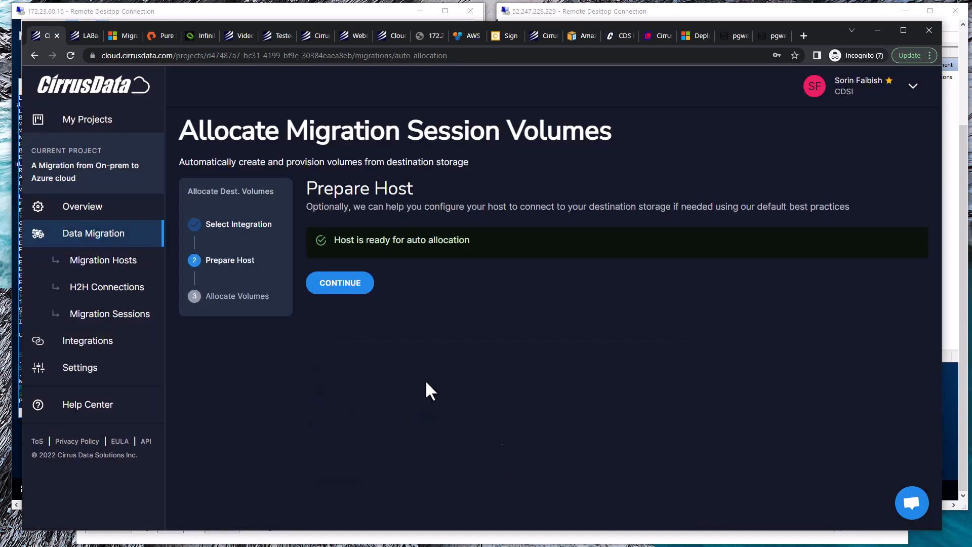
click(339, 282)
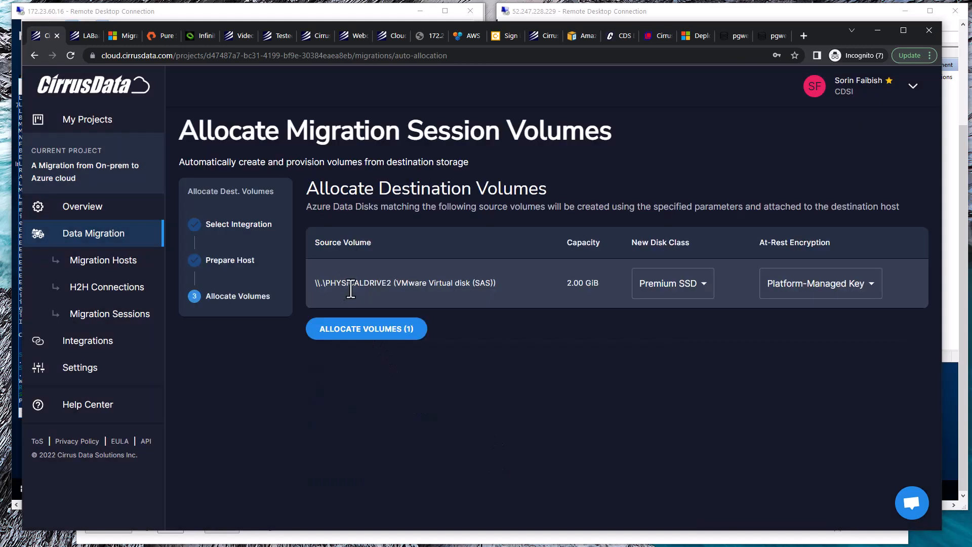
Step: Set the new disk class for PHYSICALDRIVE2 to Ultra Disk Storage and allocate the destination volume
click(702, 291)
click(659, 313)
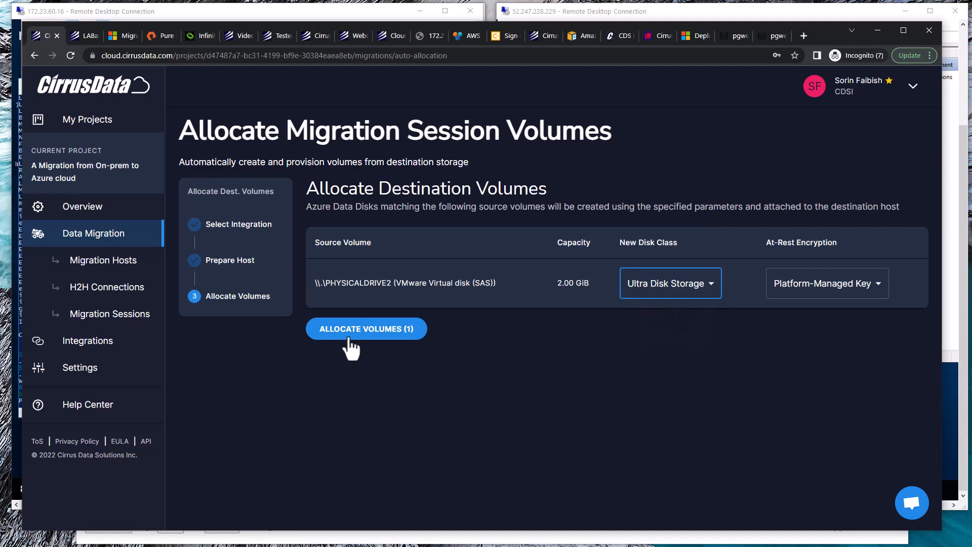
click(369, 332)
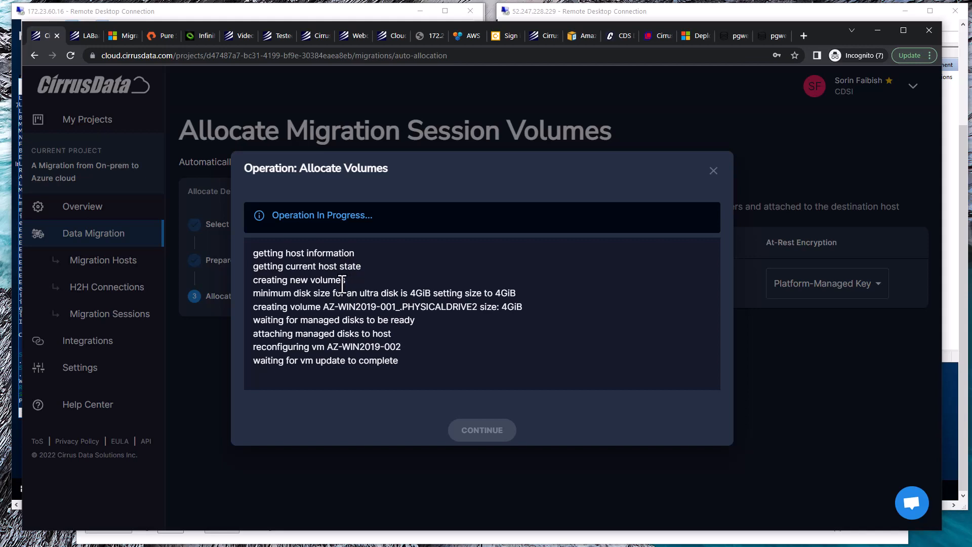
Step: Examine the disk list in Disk Management on the destination server for the newly attached disk
click(729, 14)
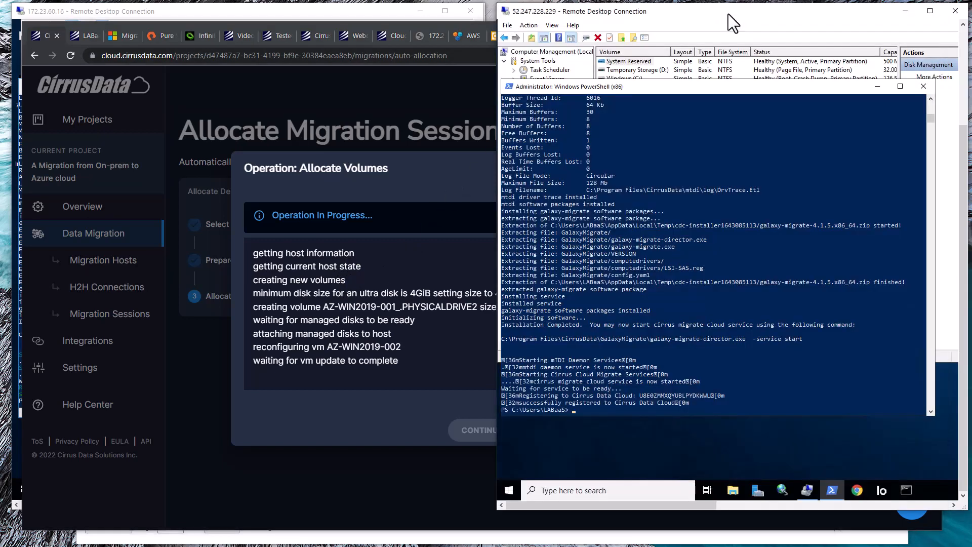
click(954, 148)
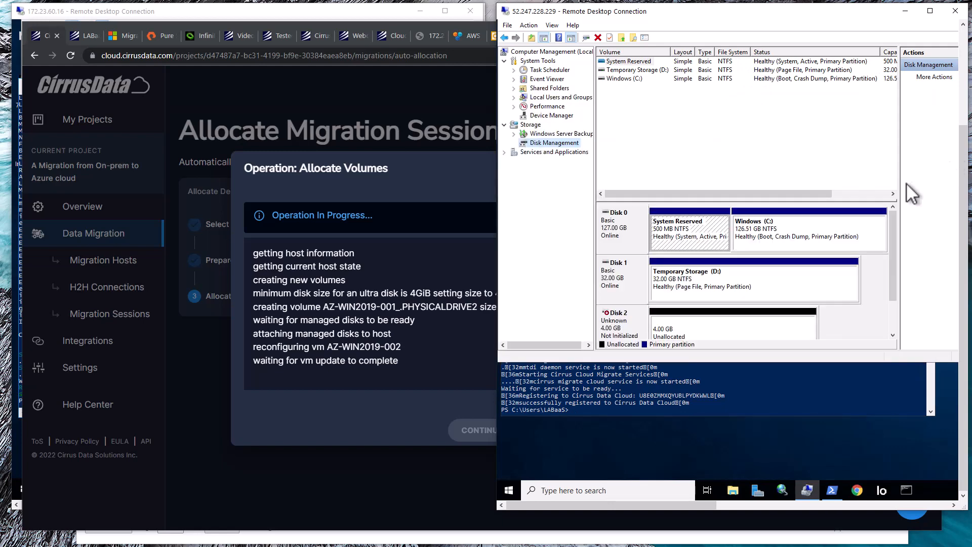
click(893, 335)
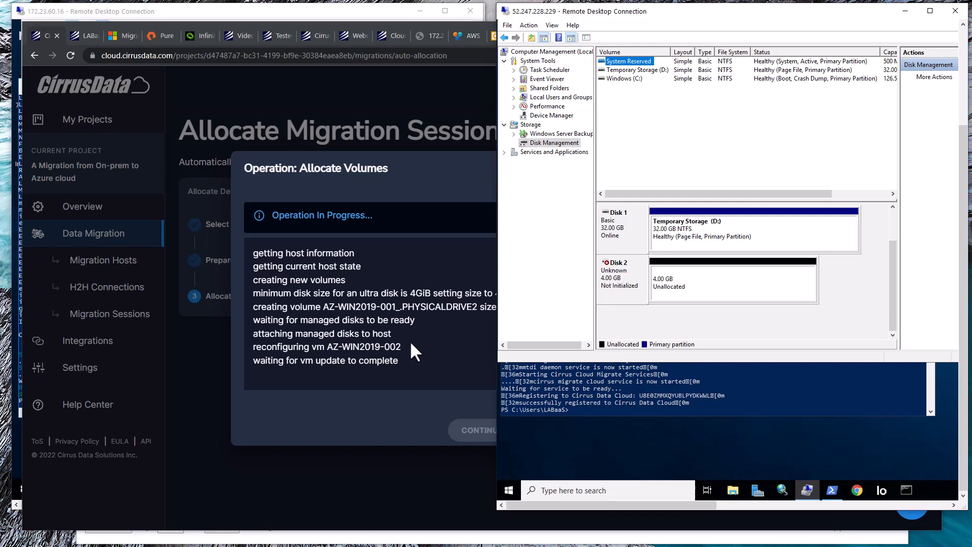
Step: Go back to the browser and continue from the volume allocation operation to the session's volume selections
click(361, 438)
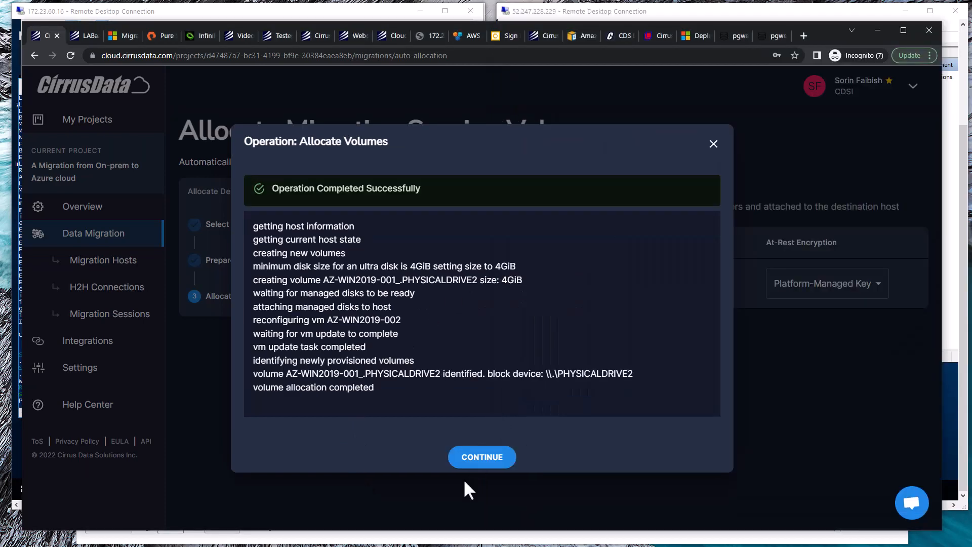
click(482, 459)
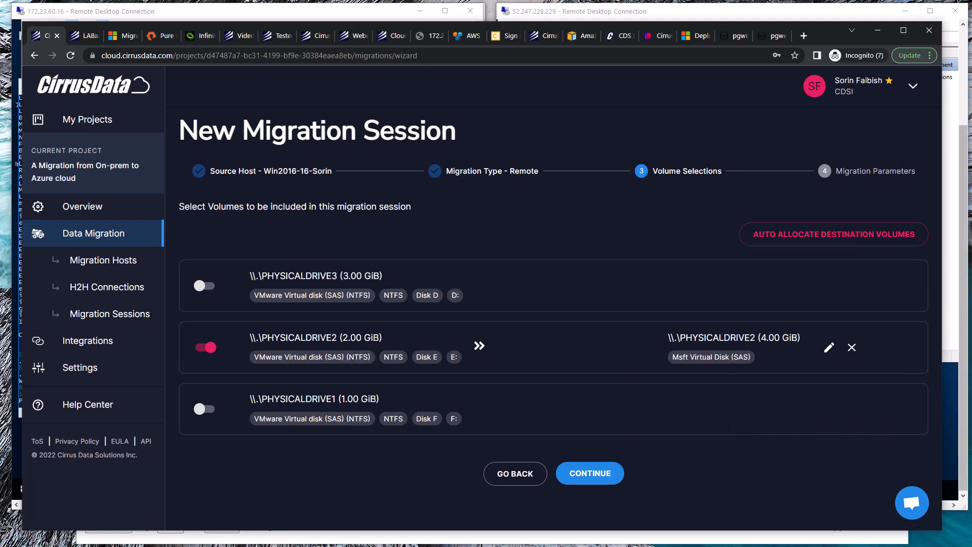
Step: Create the migration session with the description "Migration to Azure Ultra disk Windows" and the iQoS level Moderate
text(Windows)
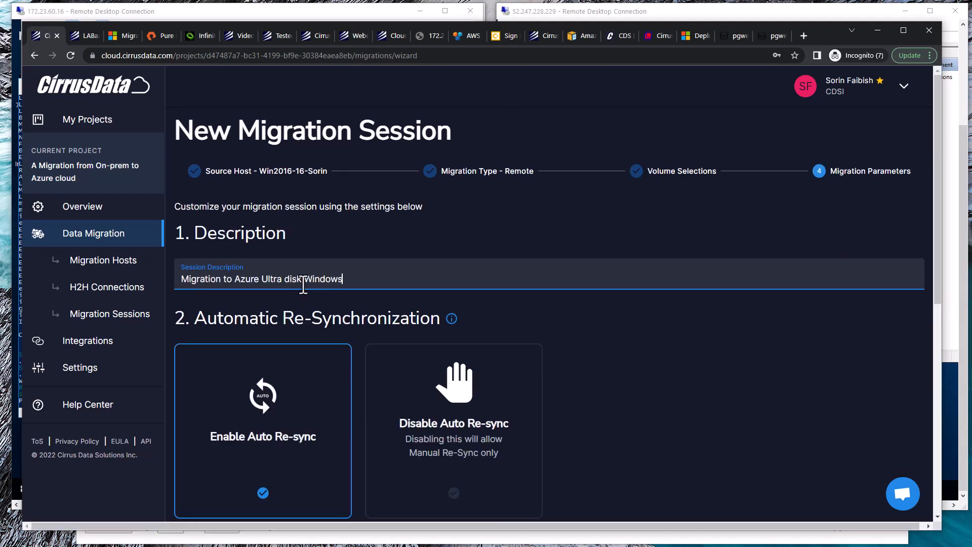
scroll(330, 488, down, 2)
scroll(330, 487, down, 5)
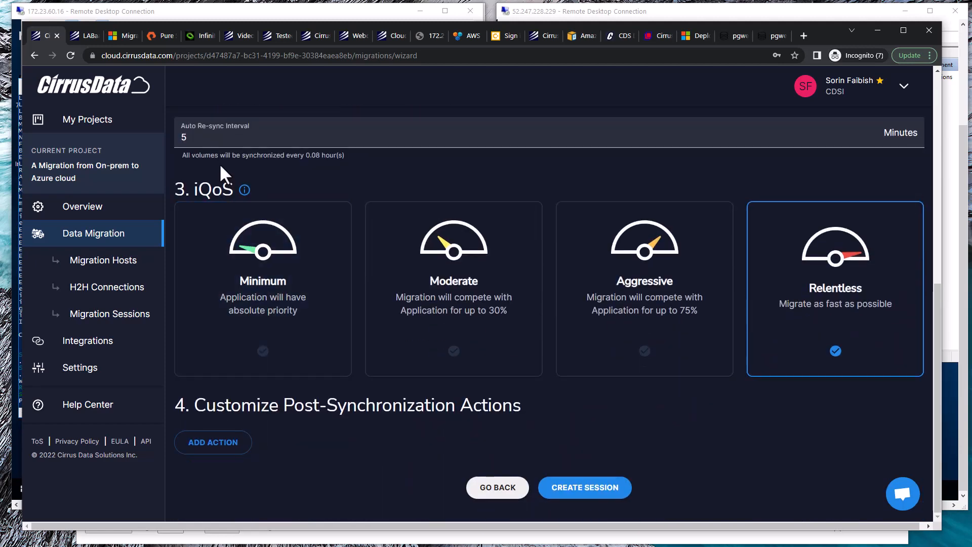
triple_click(202, 190)
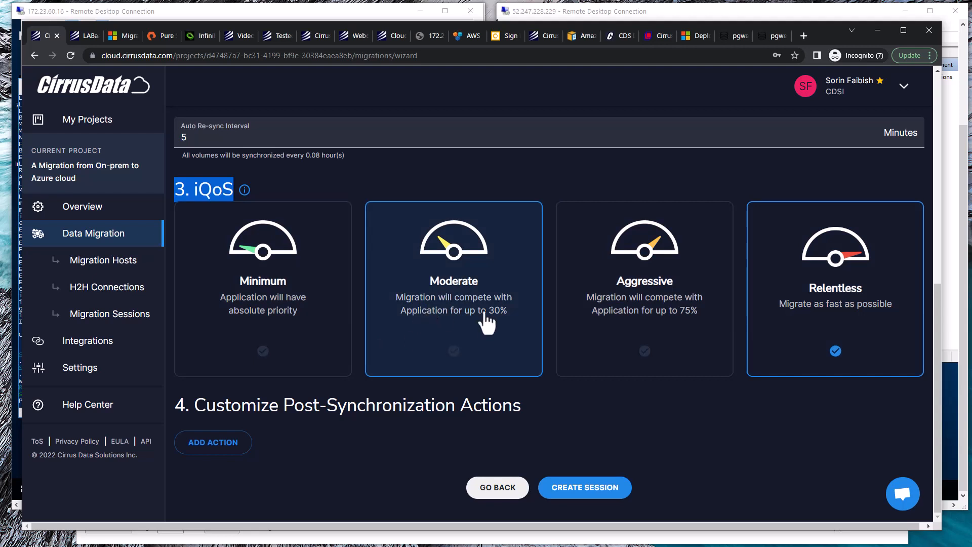
click(476, 333)
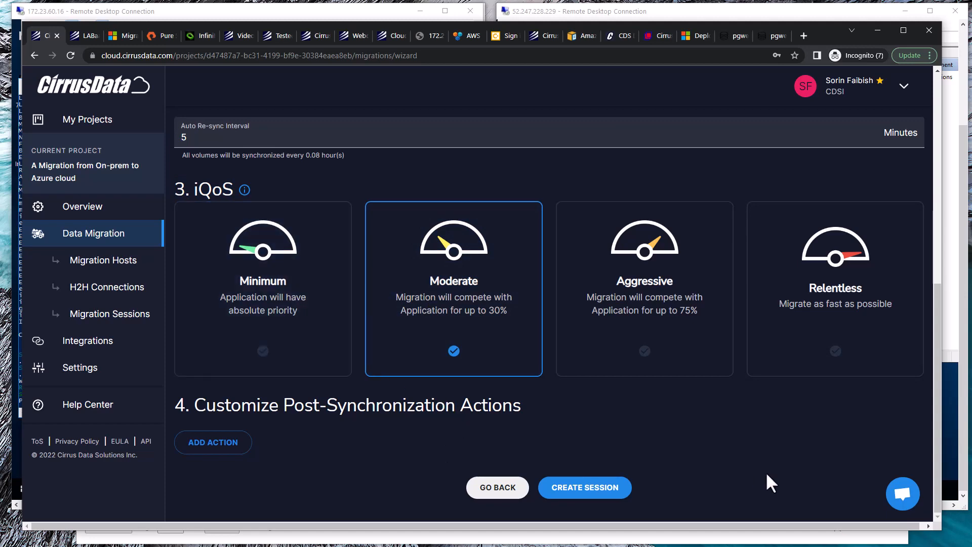
click(587, 492)
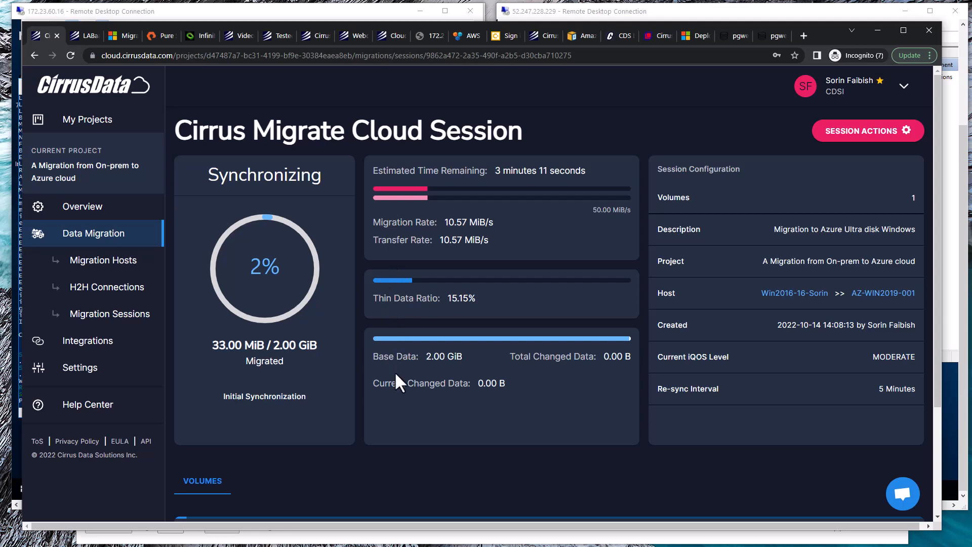
Step: Examine the session's synchronization progress, the changed data map and the volume's Production IO and Migration IO charts
scroll(396, 375, down, 3)
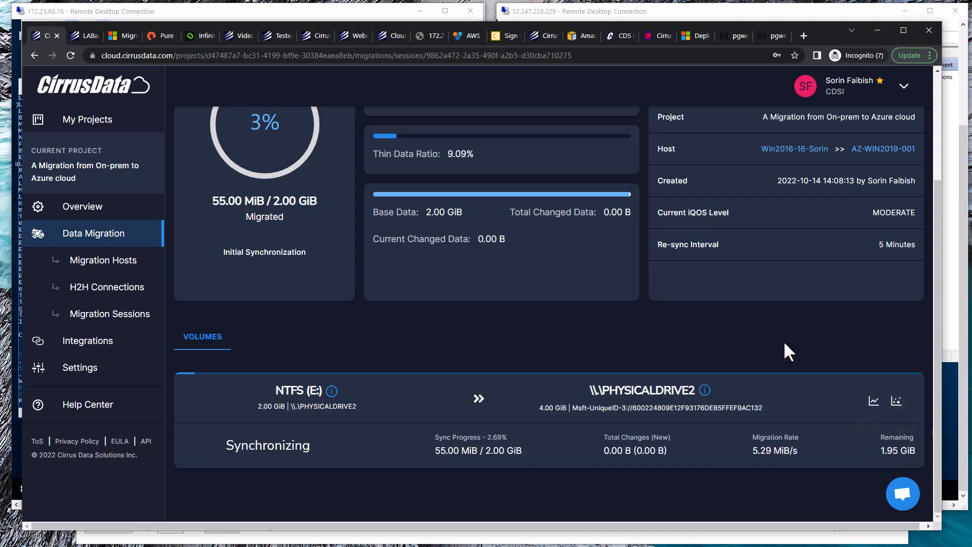
scroll(783, 341, up, 3)
scroll(783, 340, down, 2)
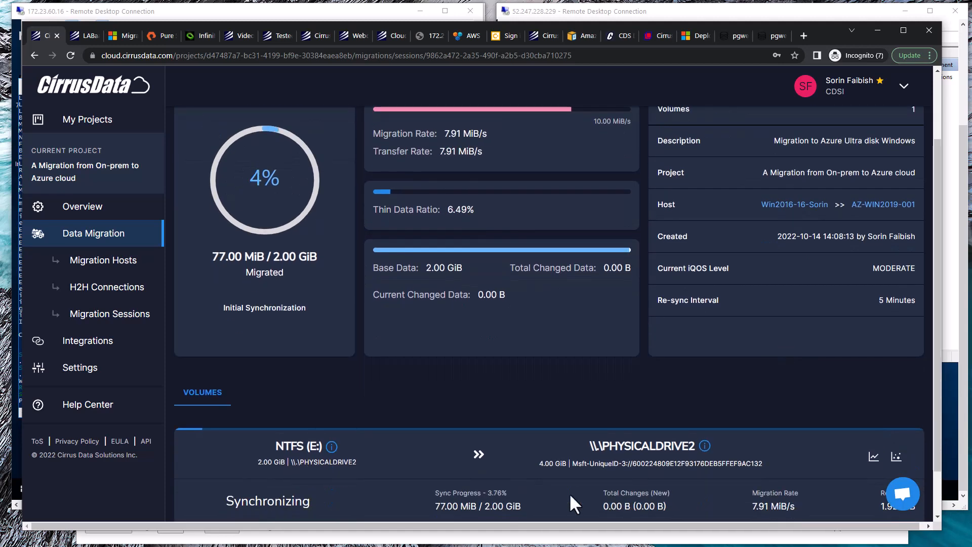
scroll(332, 450, down, 1)
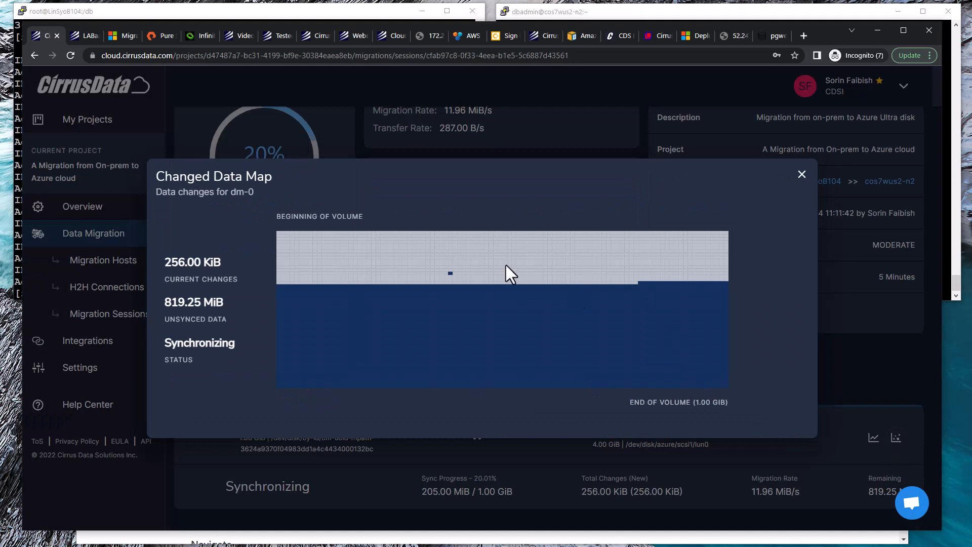
mouse_move(448, 255)
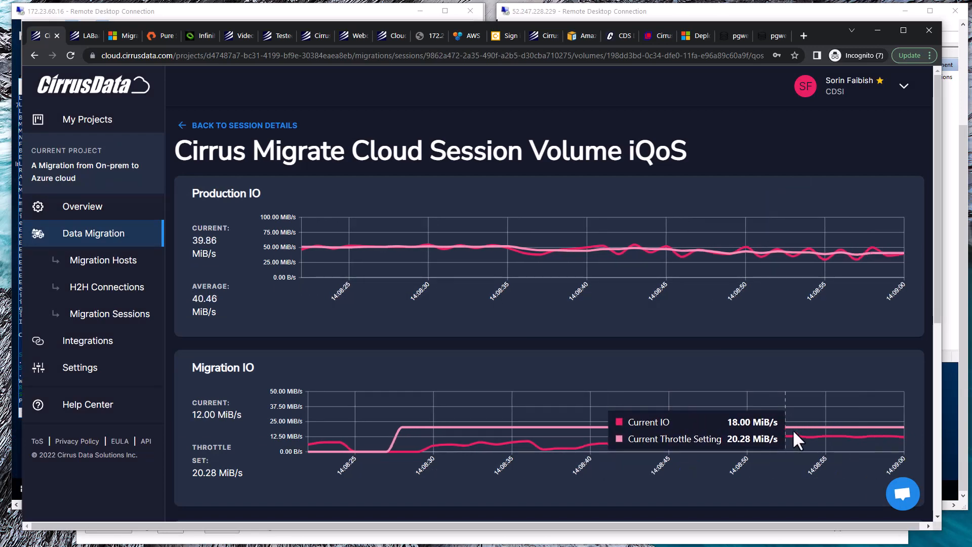
click(184, 134)
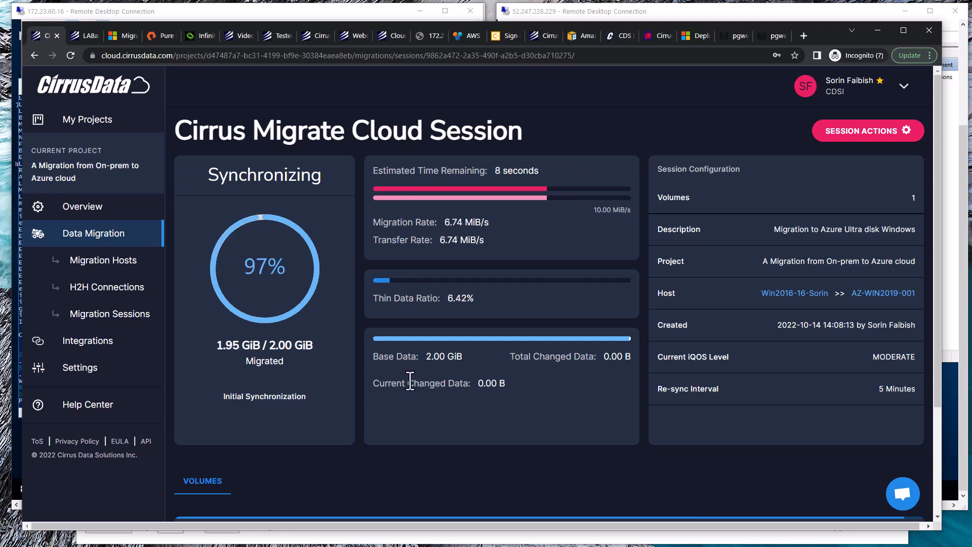
scroll(410, 381, down, 2)
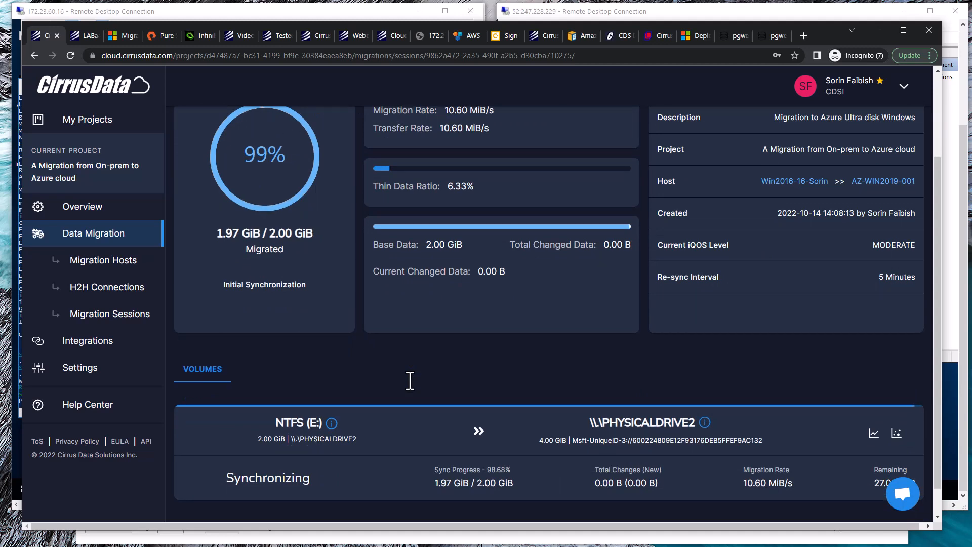
scroll(411, 381, up, 2)
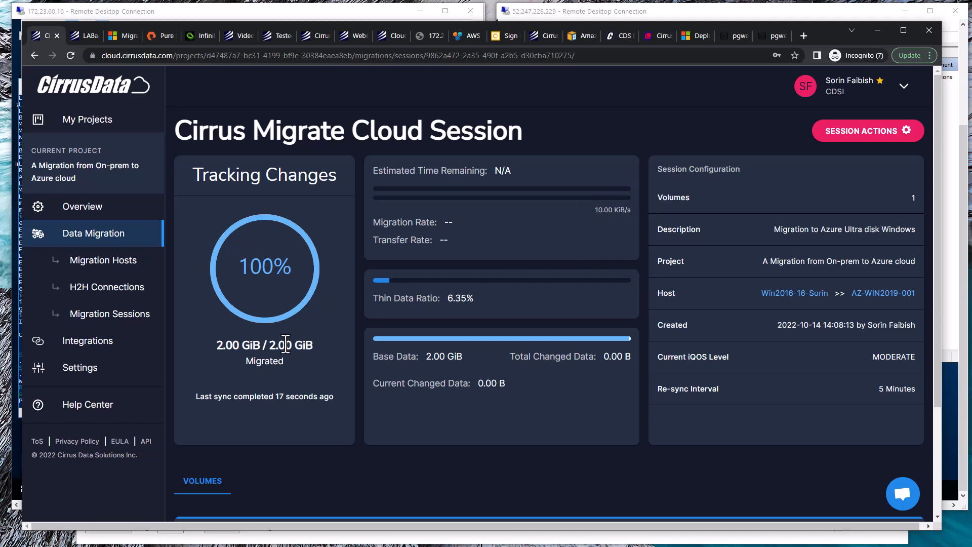
Step: Trigger cMotion for the synchronized session and confirm the cutover of production I/O to the new storage
click(856, 144)
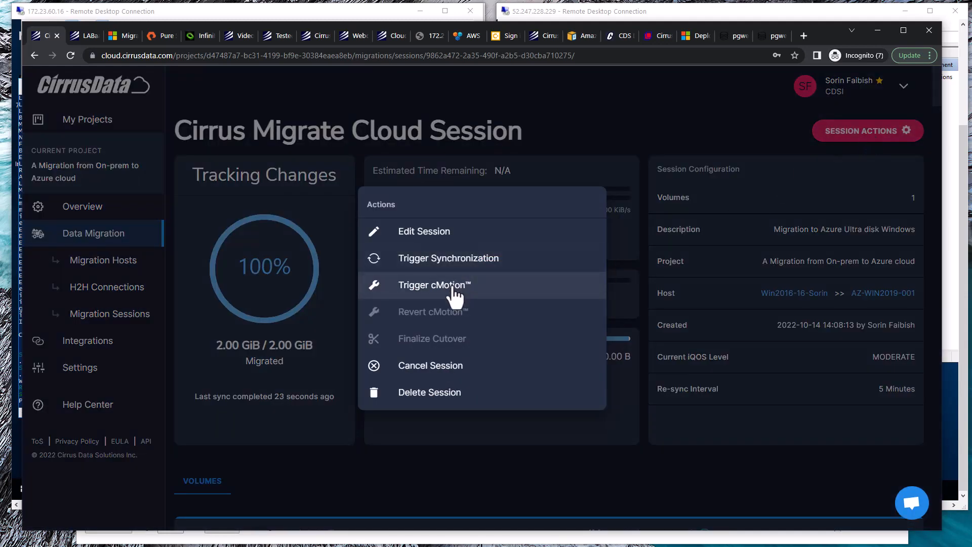
click(454, 287)
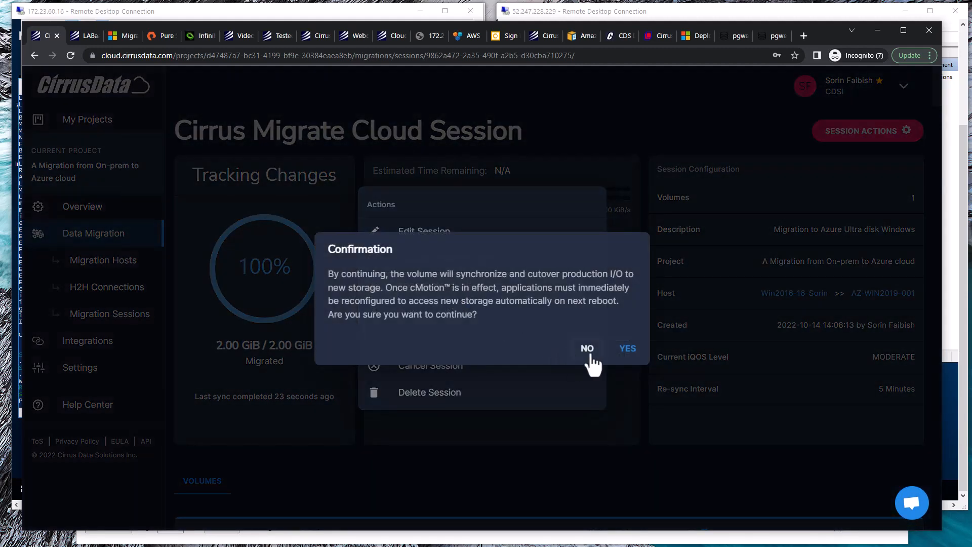
click(629, 350)
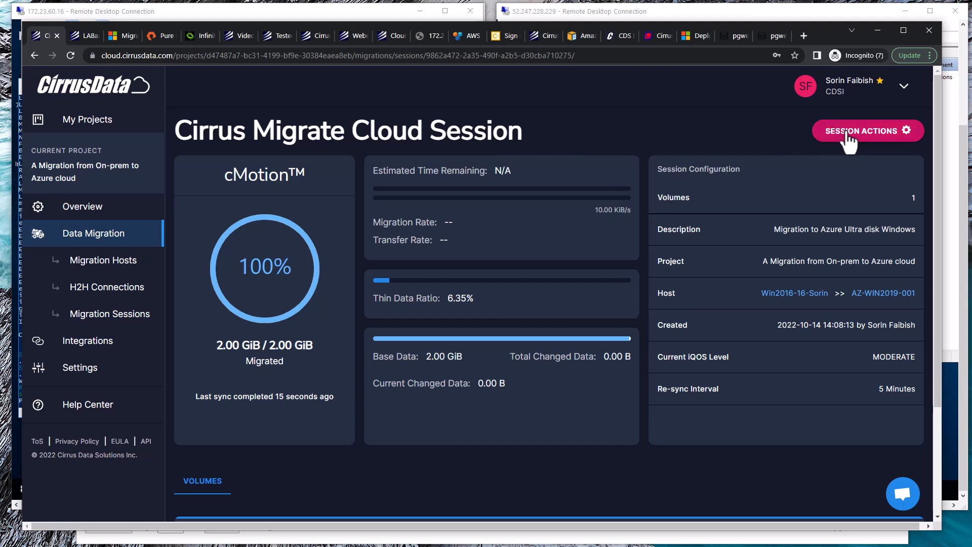
Step: Finalize the session's cutover permanently and review the state of the migrated NTFS (E:) volume
scroll(701, 276, down, 3)
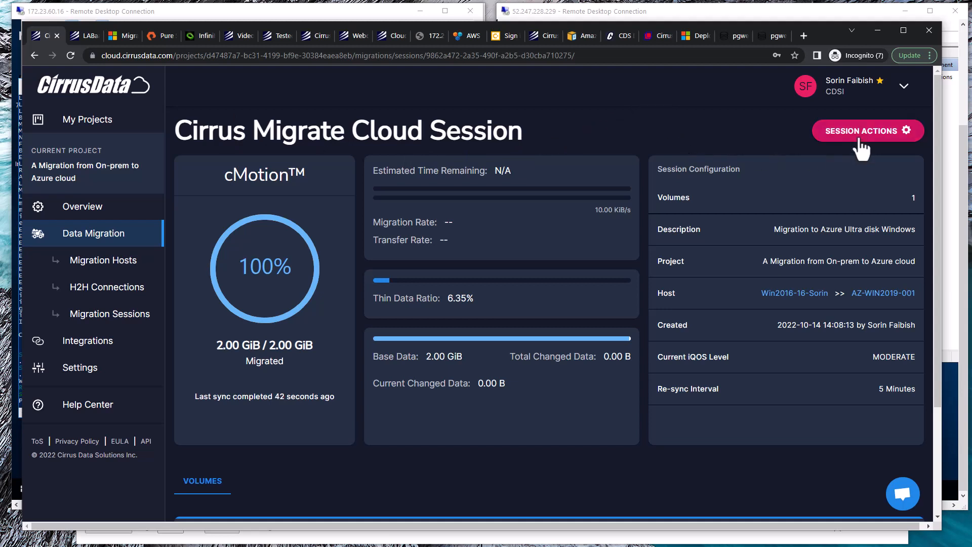
scroll(819, 203, down, 3)
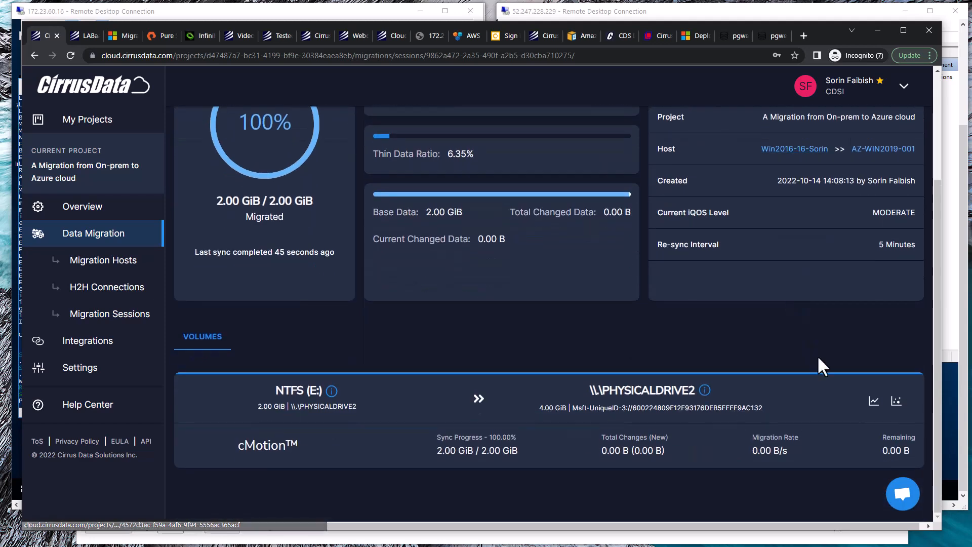
scroll(799, 339, up, 3)
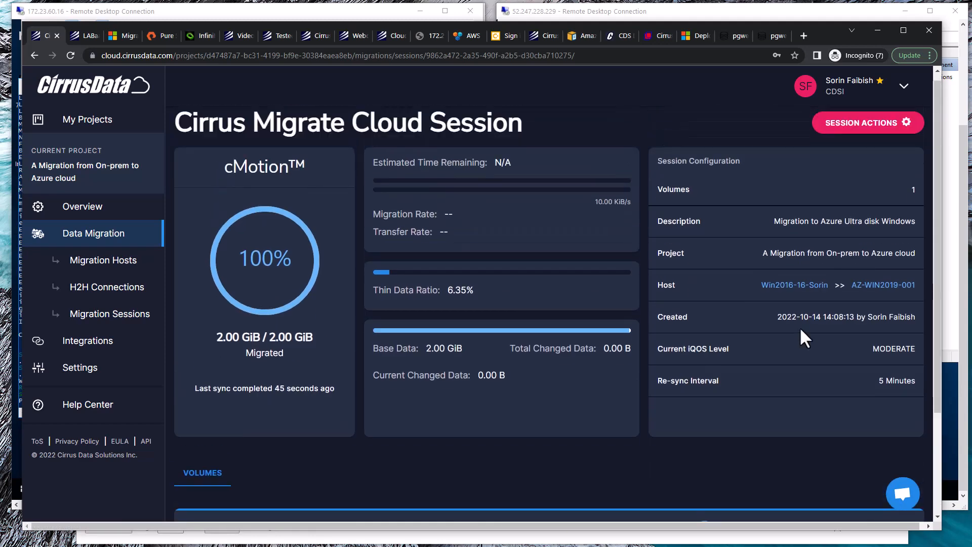
click(869, 136)
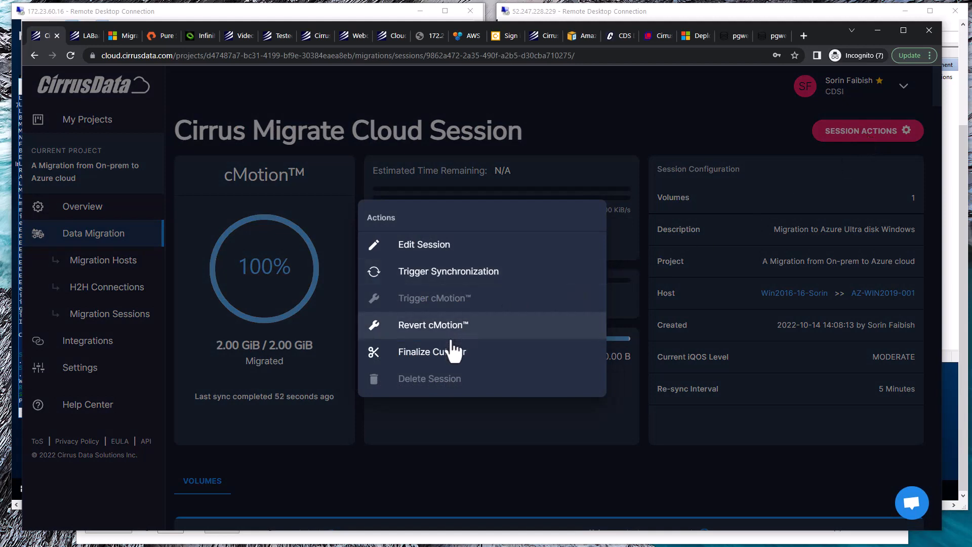
click(455, 353)
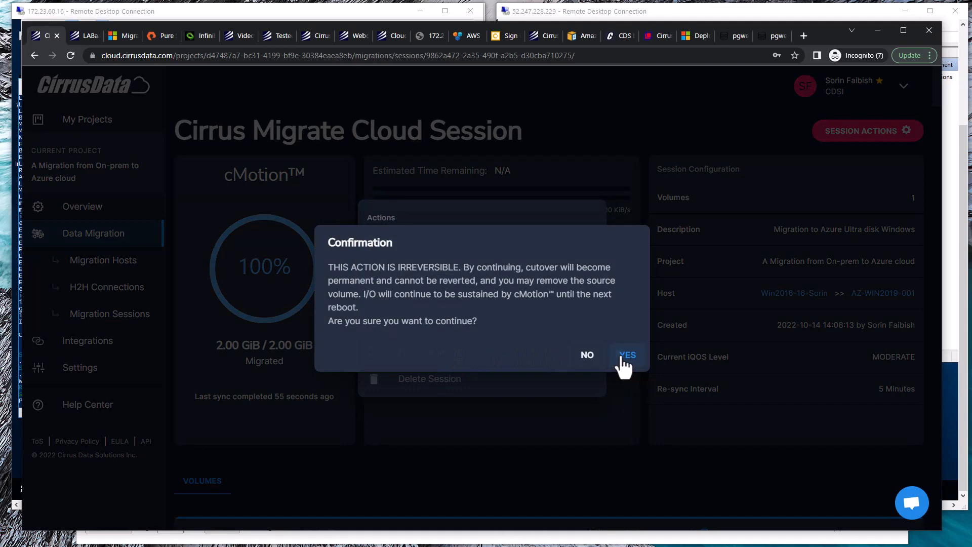
click(627, 356)
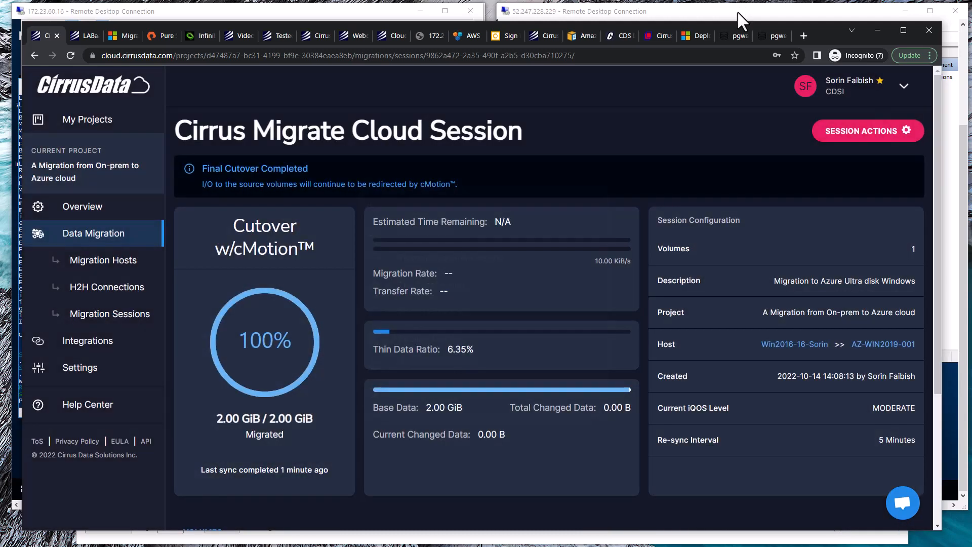
scroll(689, 281, down, 3)
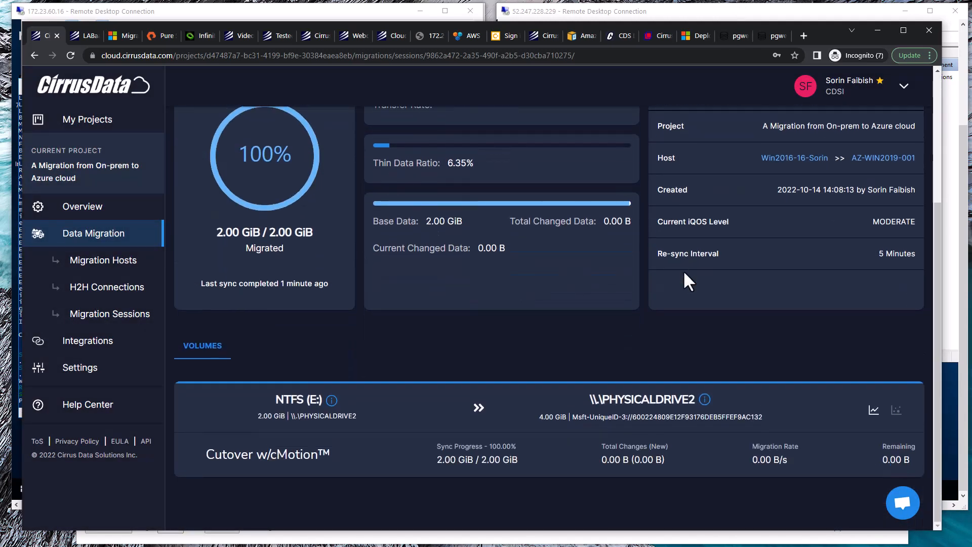
scroll(689, 279, up, 3)
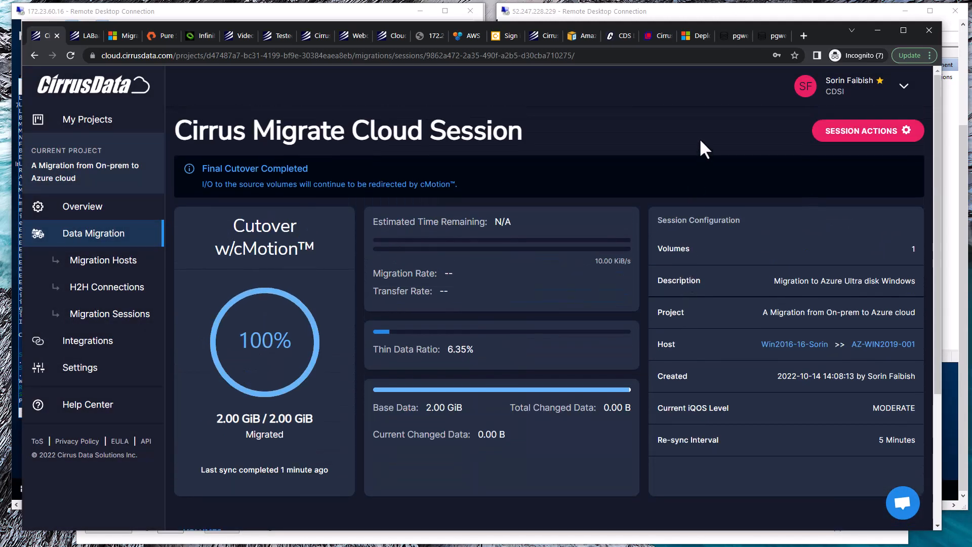
Step: Switch to the destination server's remote desktop, rescan the disks in Disk Management and open the Disk E volume's contents
click(666, 14)
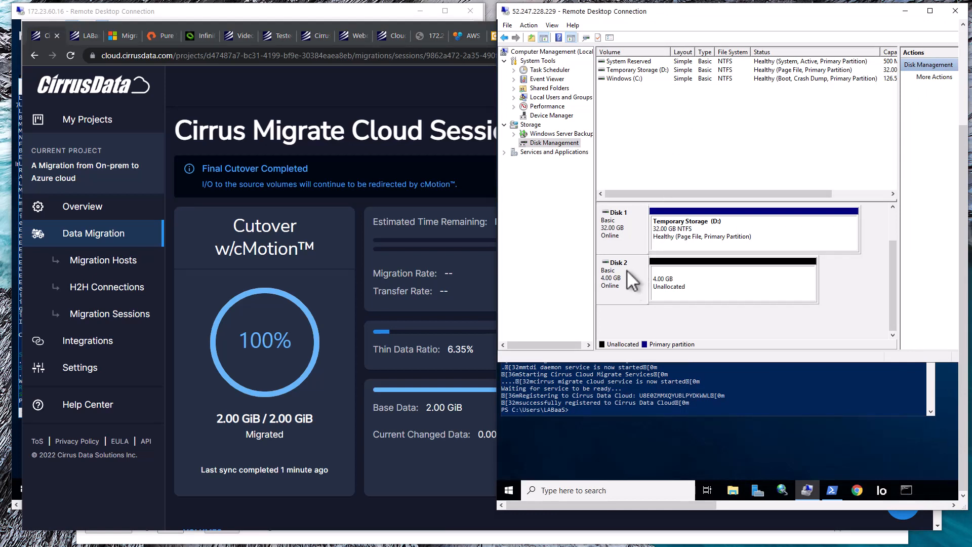
click(531, 26)
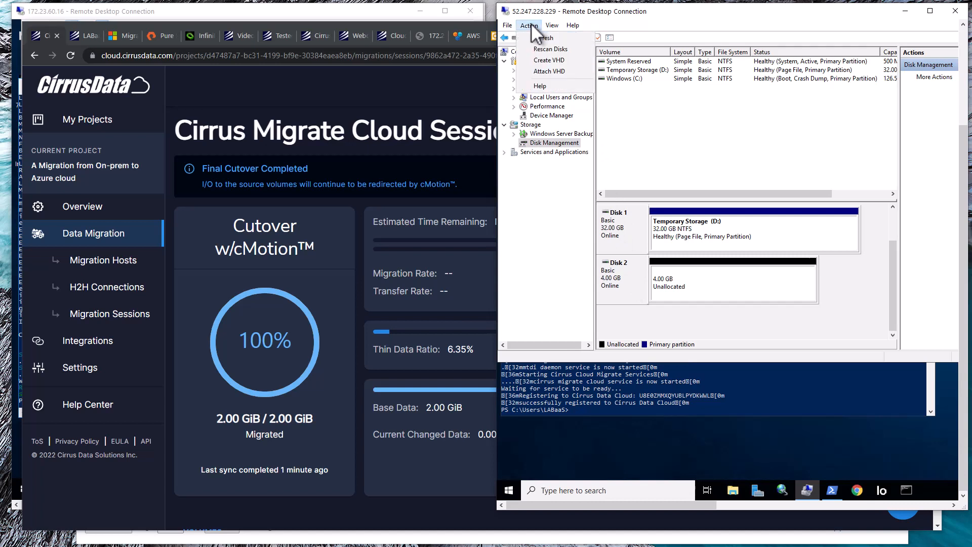
click(538, 51)
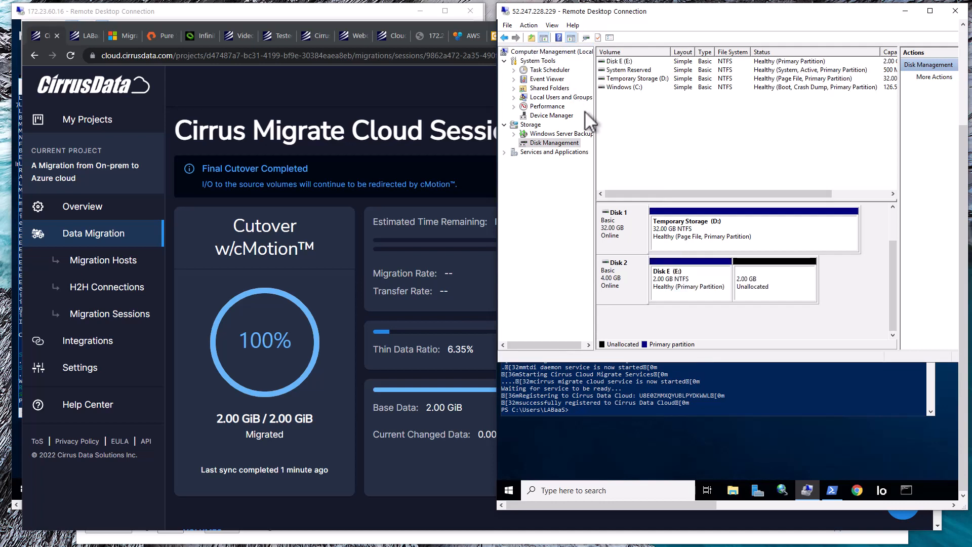
right_click(687, 289)
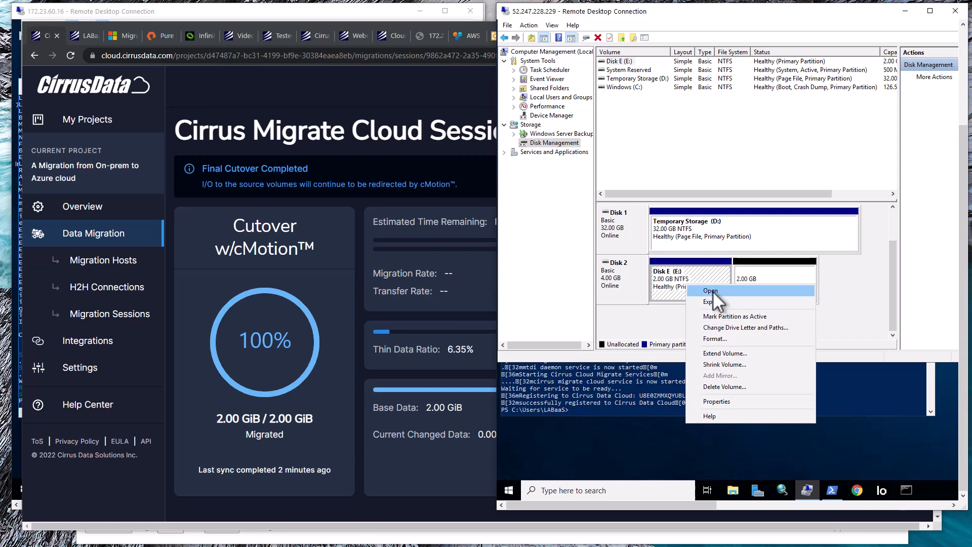
click(712, 291)
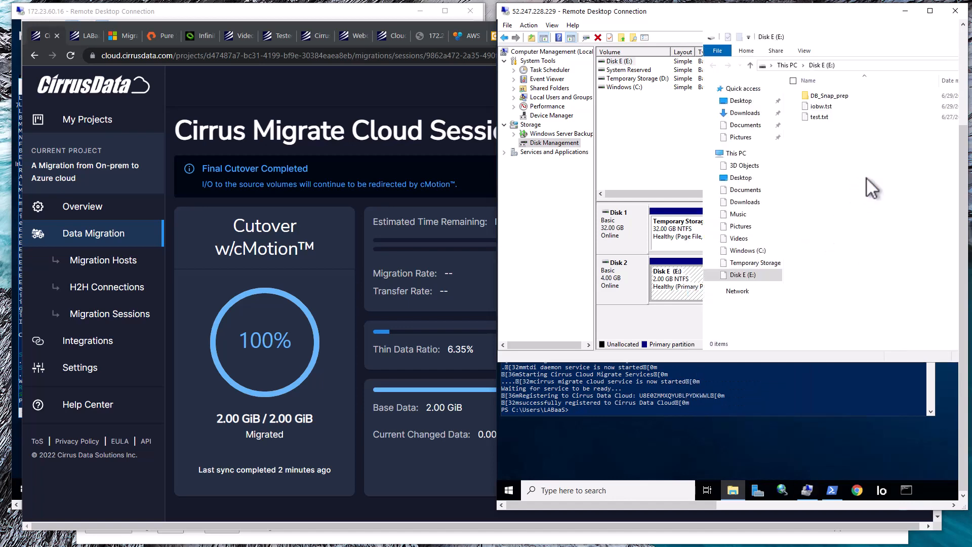